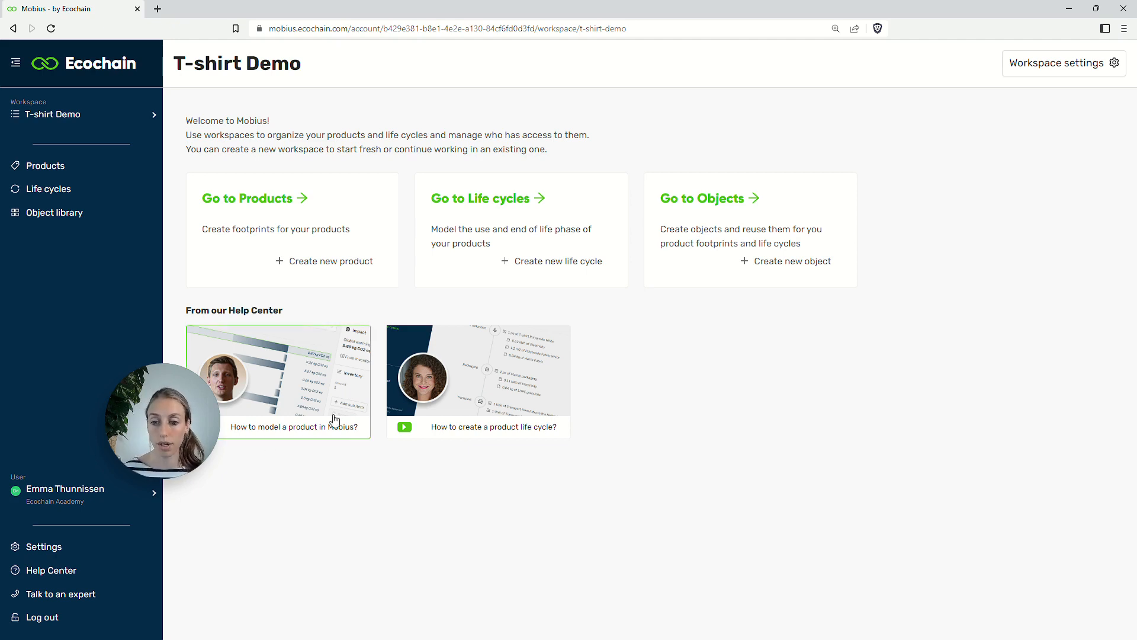
Step: Open the T-shirt Cotton Black footprint from Products and expand Transport from Supplier to show Sea Transport
left_click(360, 217)
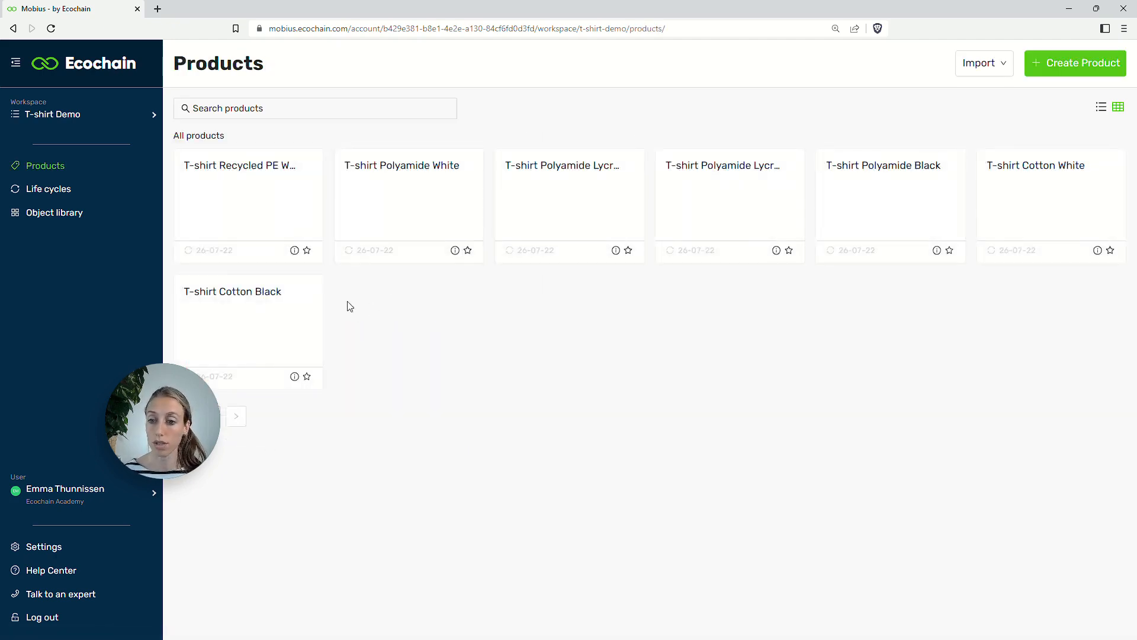
left_click(274, 321)
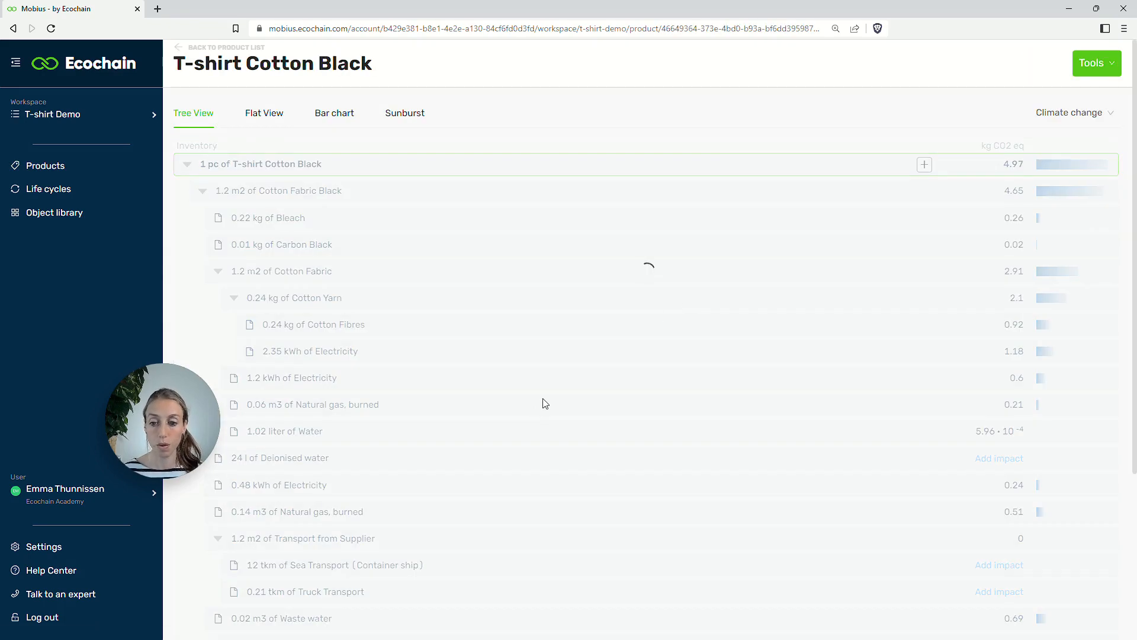
scroll(540, 398, "down", 4)
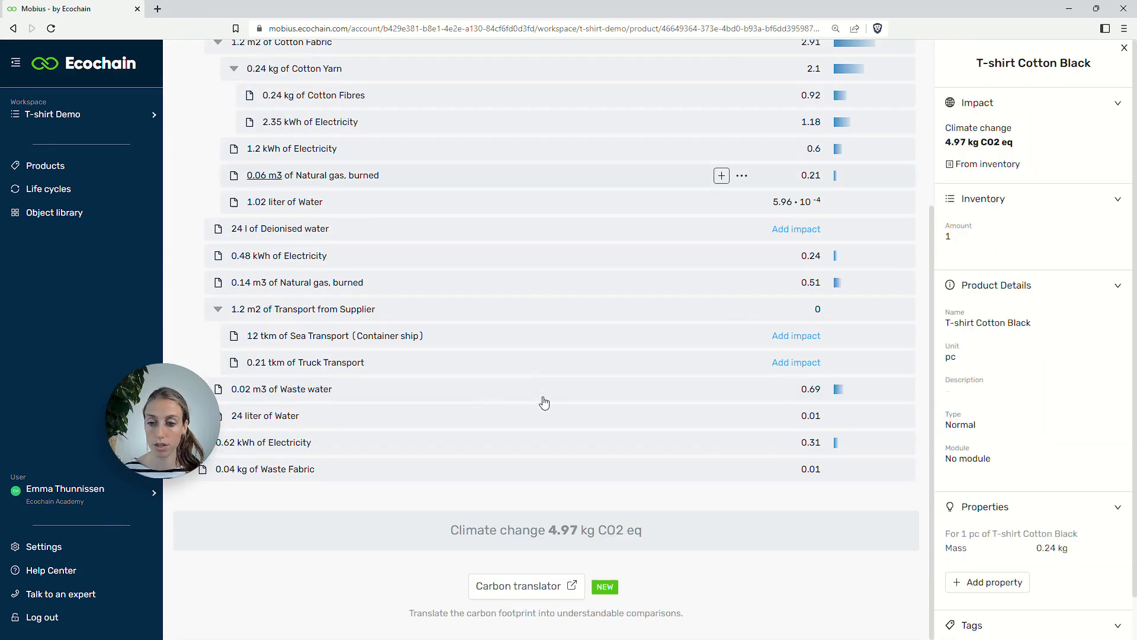
left_click(392, 314)
scroll(392, 314, "up", 4)
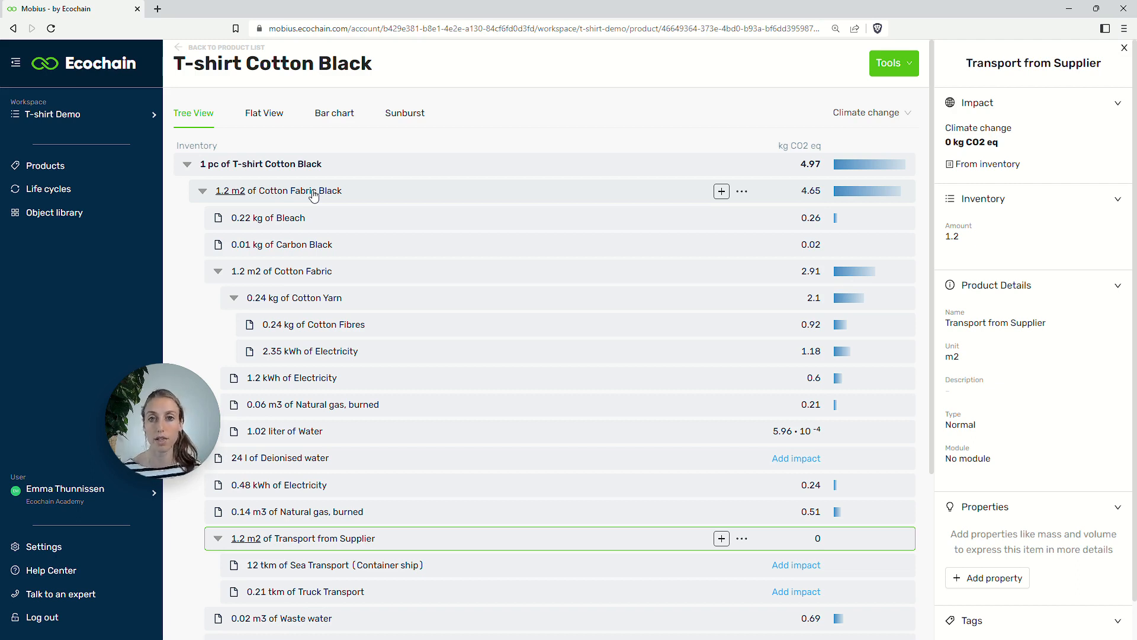
scroll(313, 195, "down", 3)
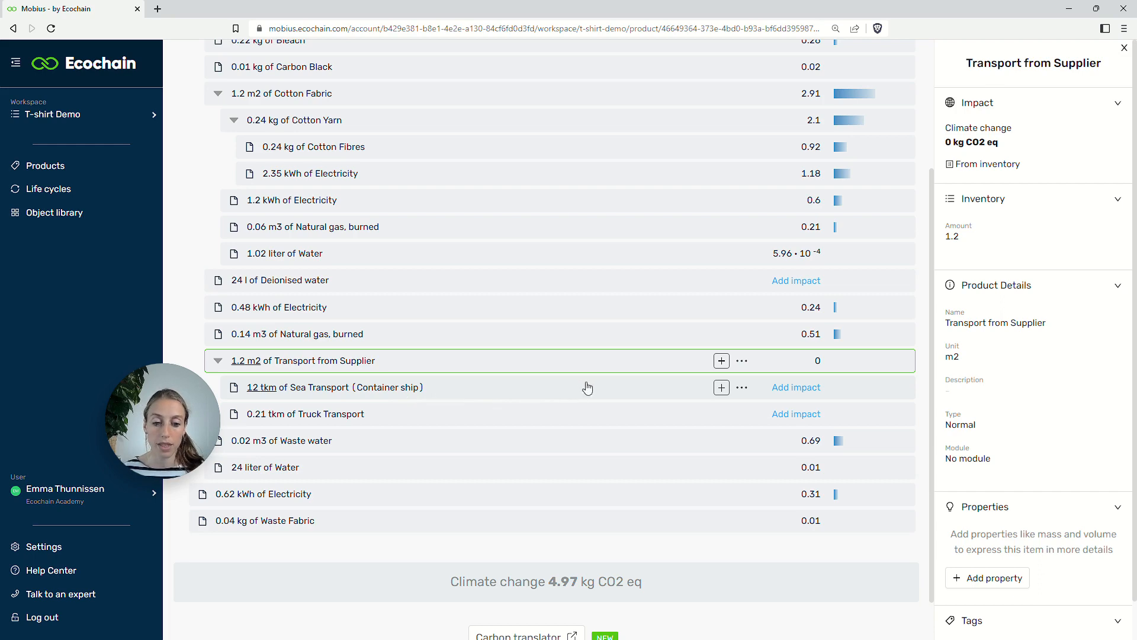
Step: Start adding an impact to Sea Transport, restricting references to the Ecoinvent v3.6, Cut-Off database
left_click(808, 391)
left_click(808, 387)
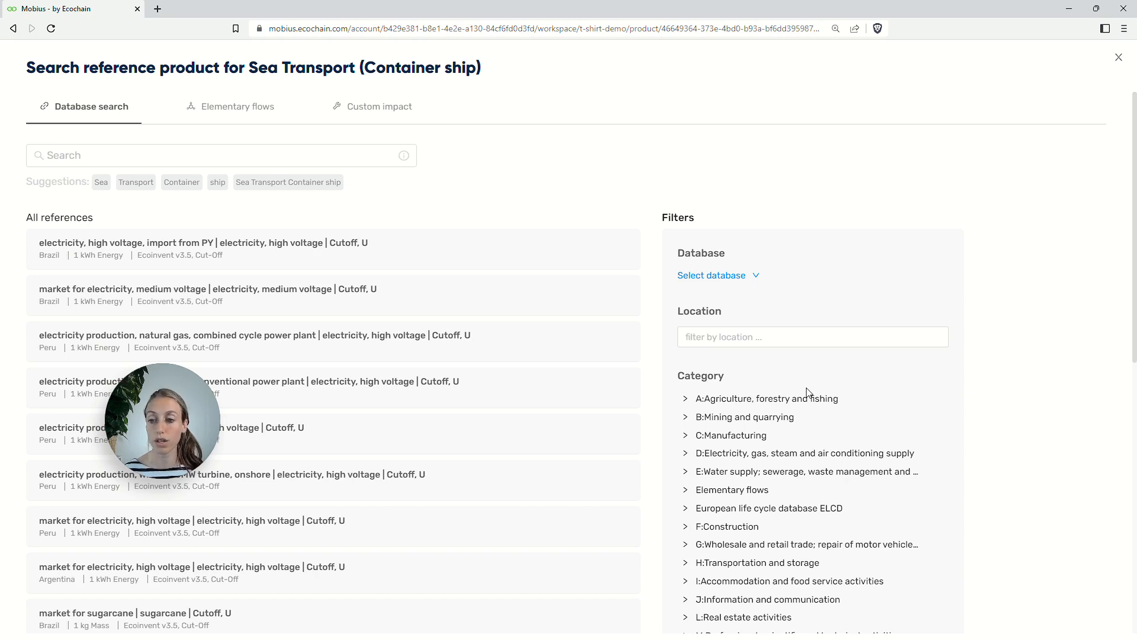
left_click(719, 276)
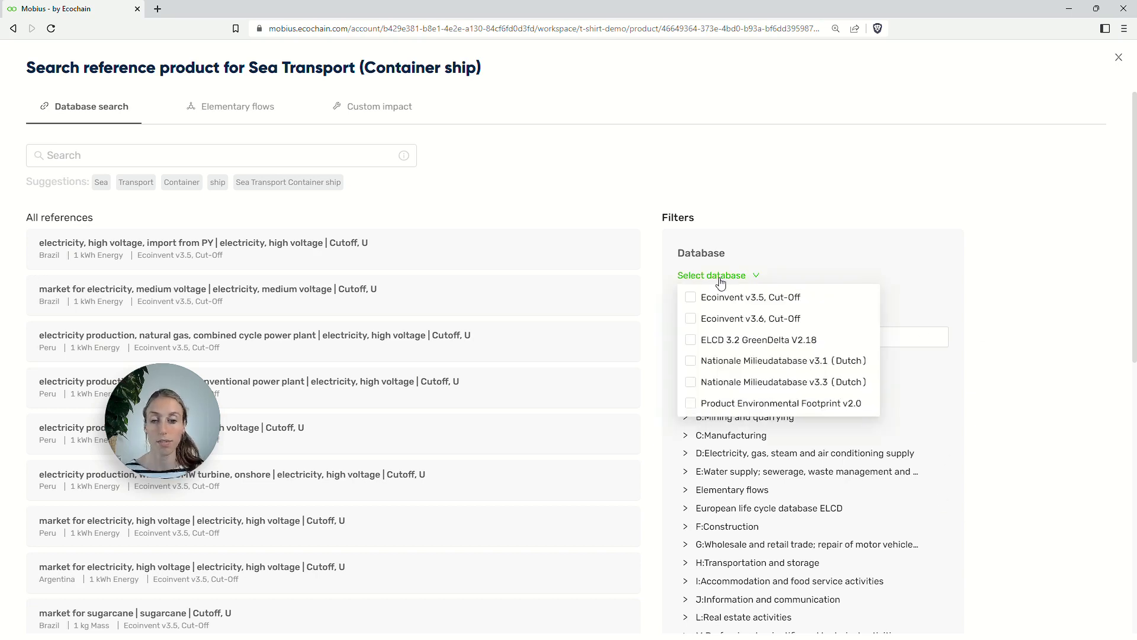
left_click(688, 320)
key("F11")
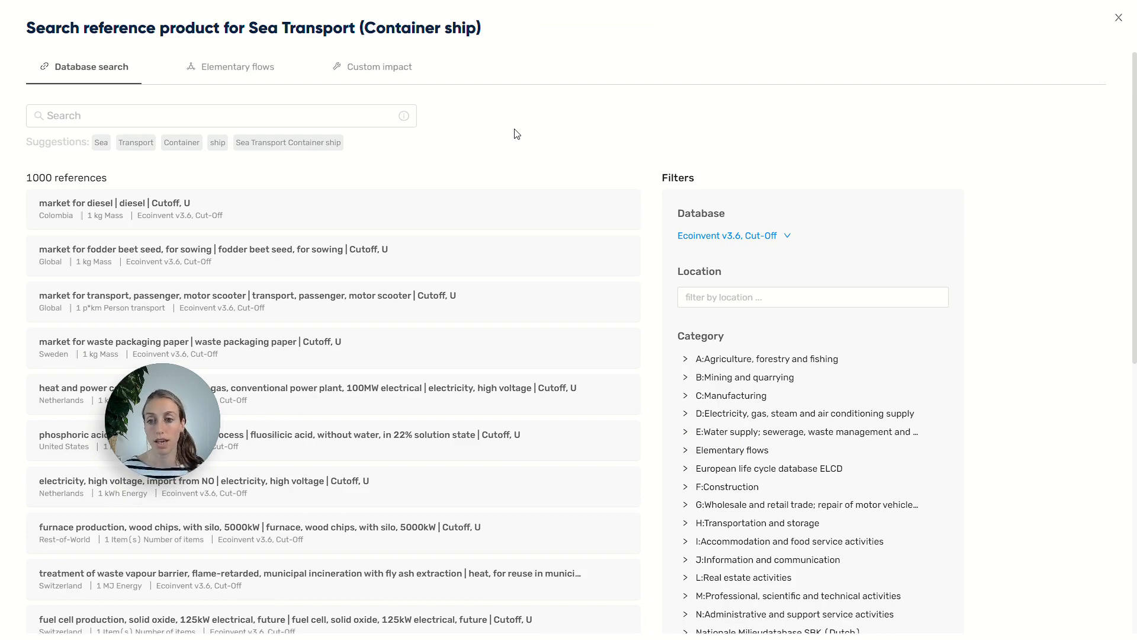
left_click(307, 113)
Step: Search 'transport freight sea container' and add the 'transport, freight, sea, container ship' reference
type("transport")
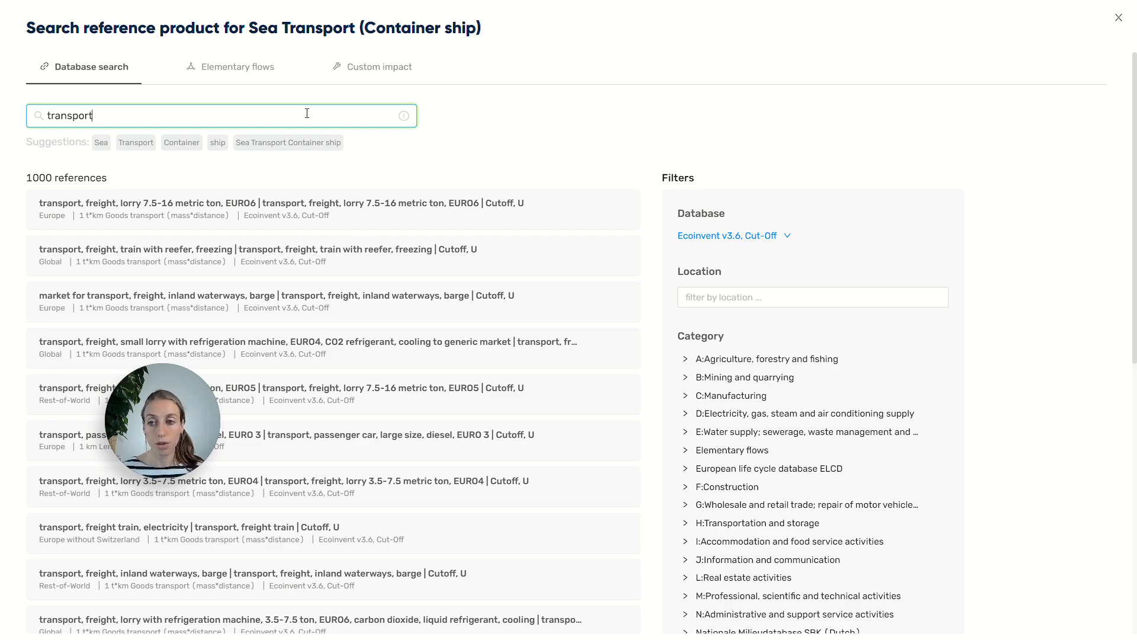
type("freight")
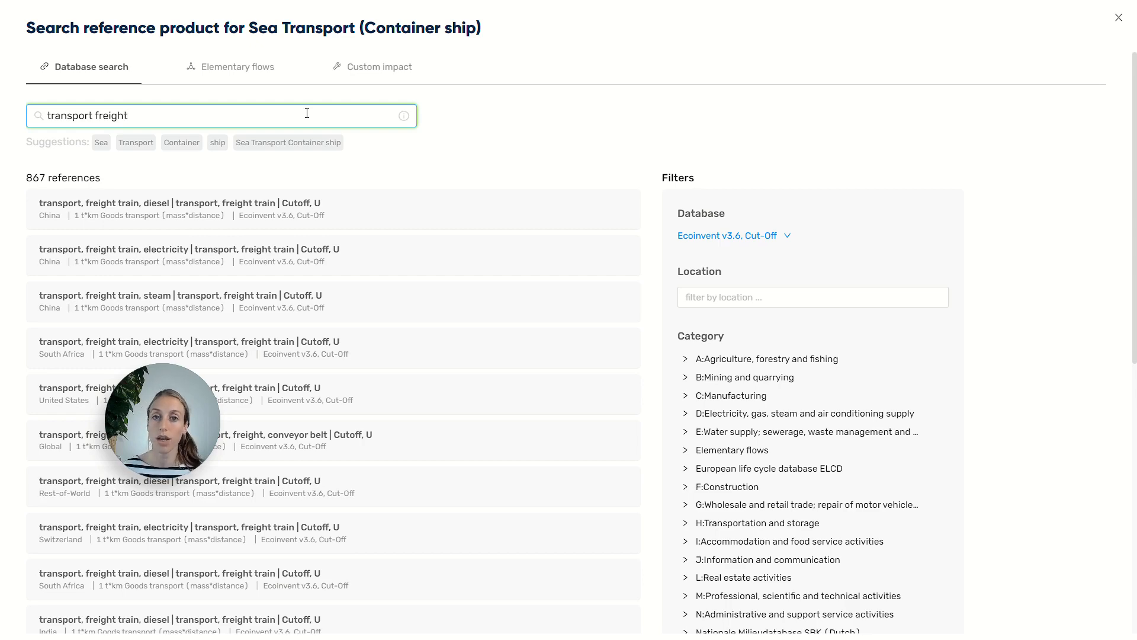
type("sea")
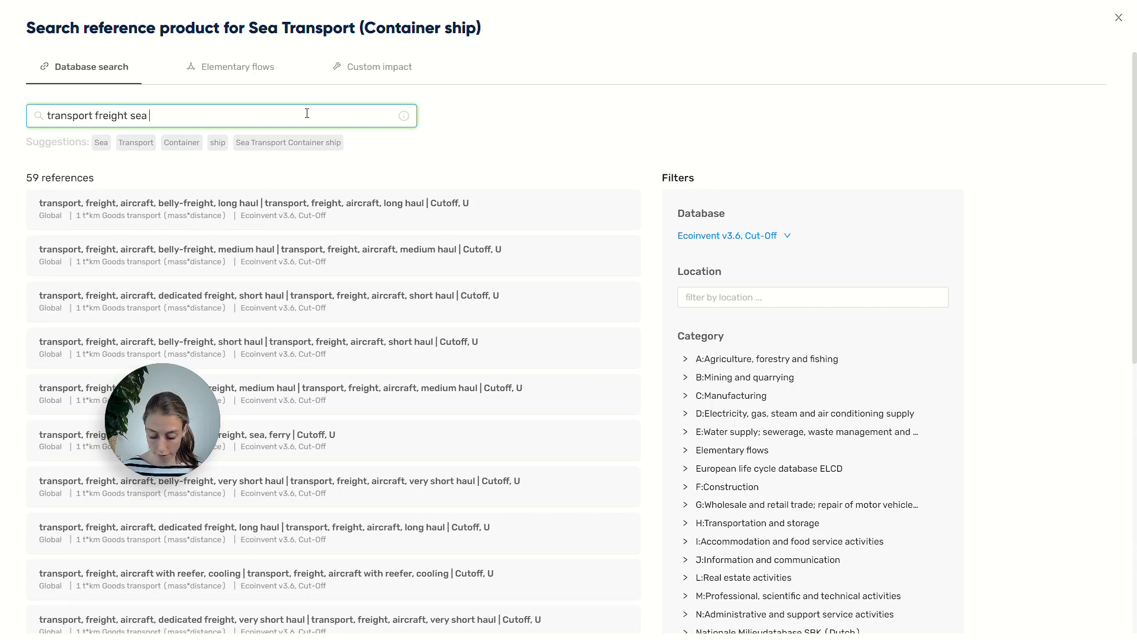
type(" contain")
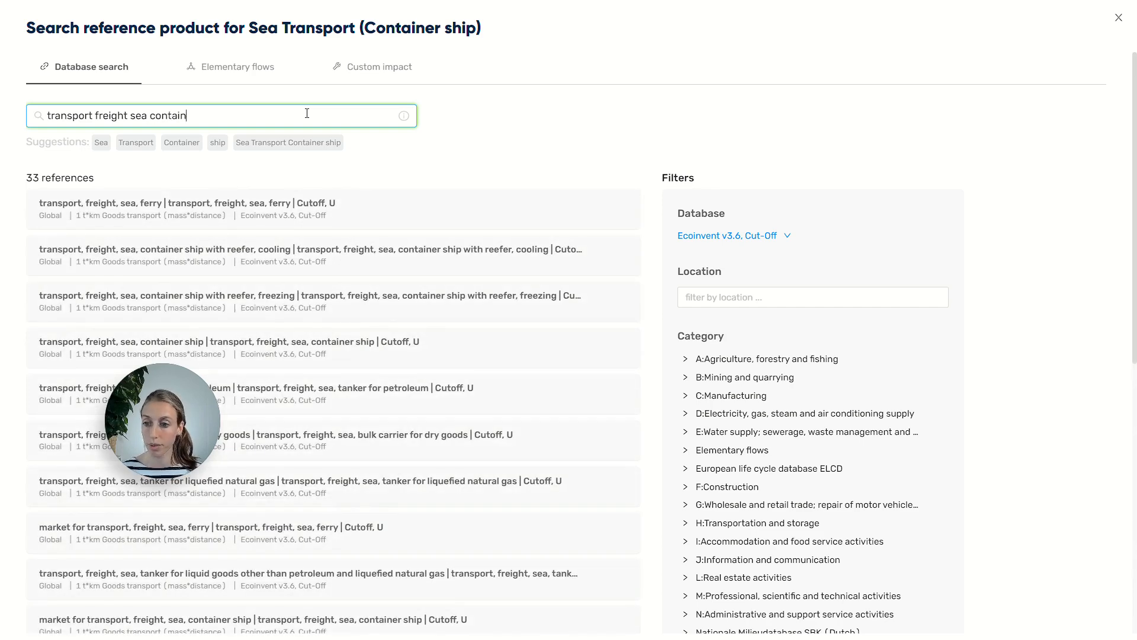
type("er")
mouse_move(134, 314)
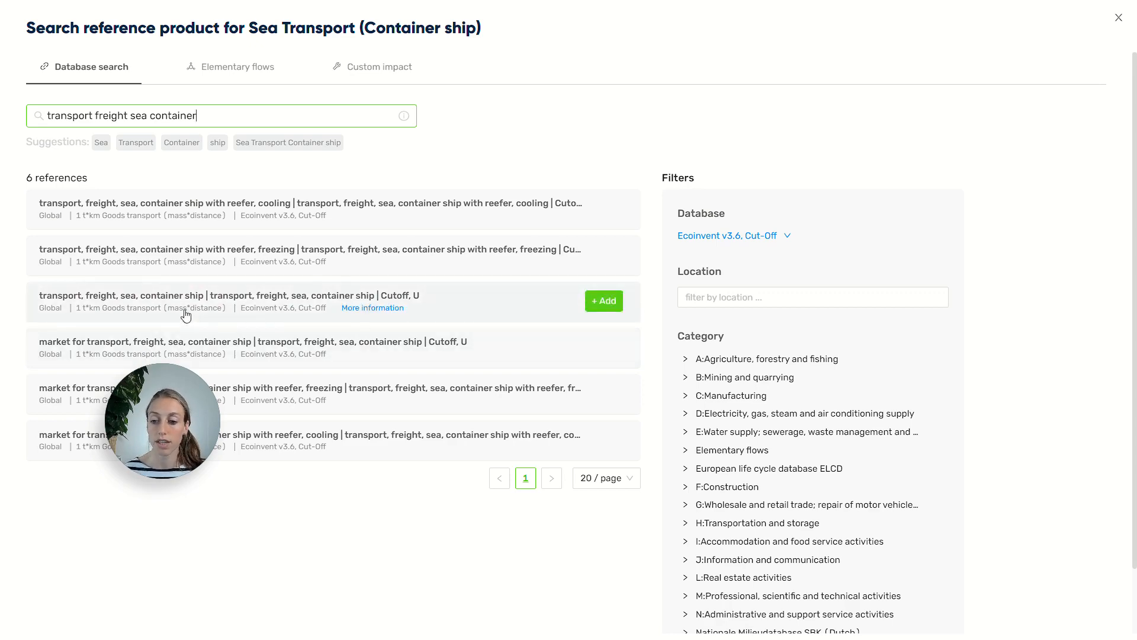
left_click(605, 302)
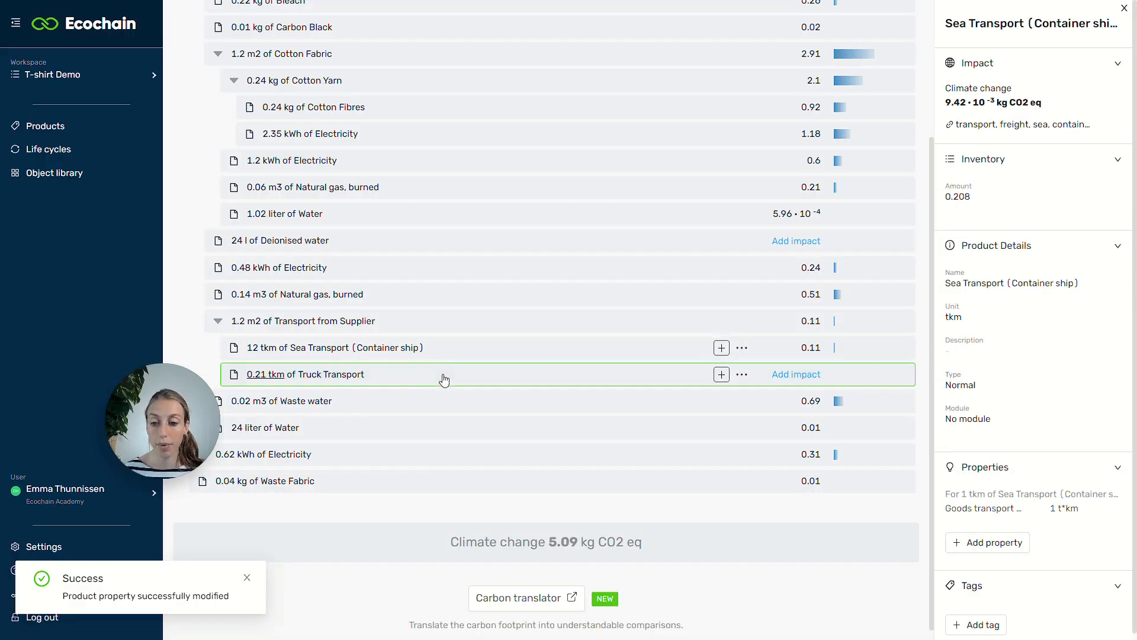
Step: Start adding an impact to Truck Transport, limited to the Ecoinvent v3.6, Cut-Off database
left_click(456, 372)
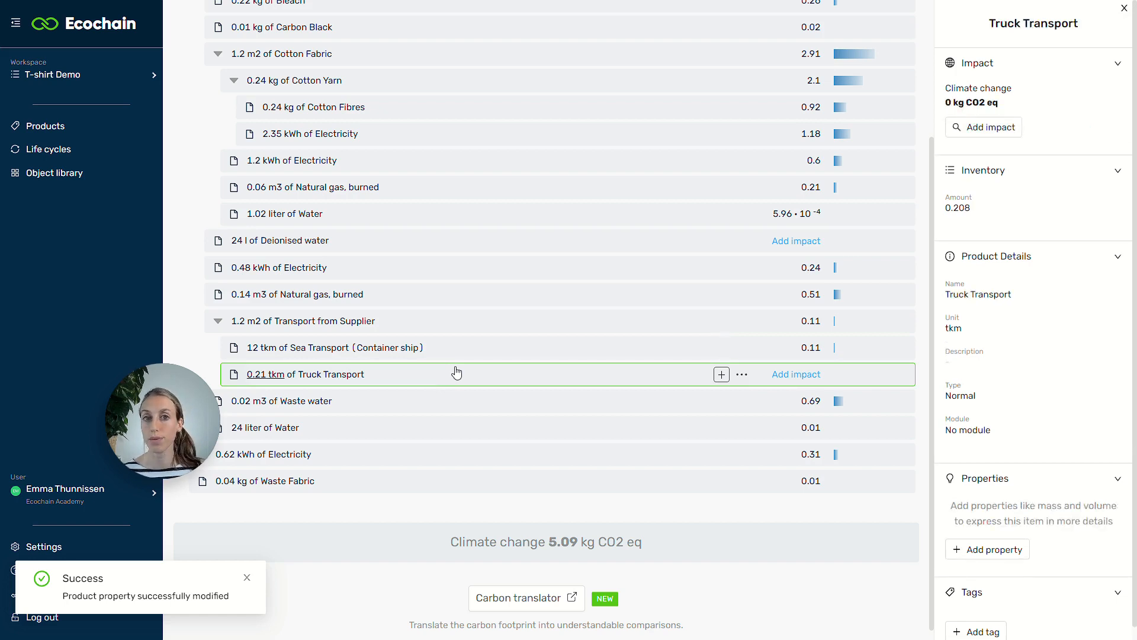
left_click(795, 374)
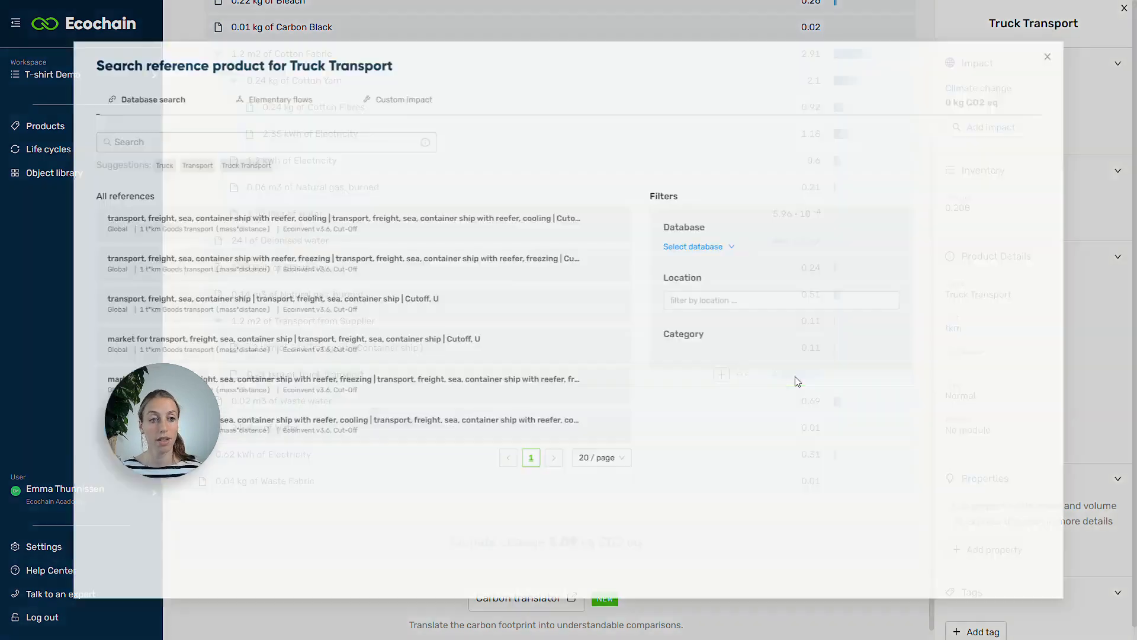
left_click(755, 236)
left_click(739, 238)
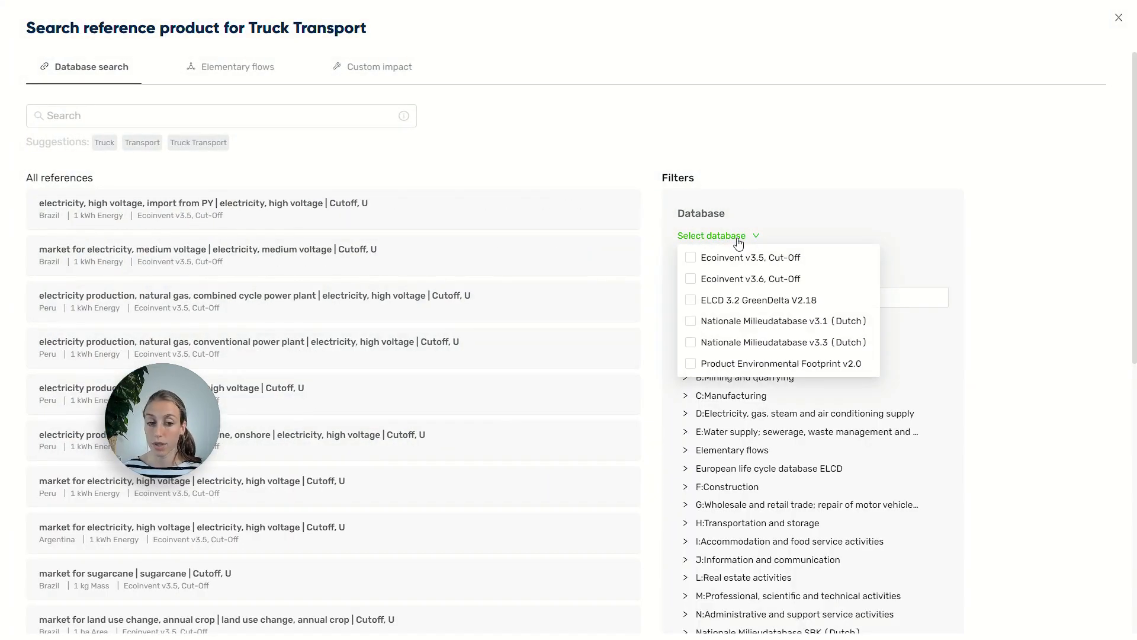
left_click(730, 279)
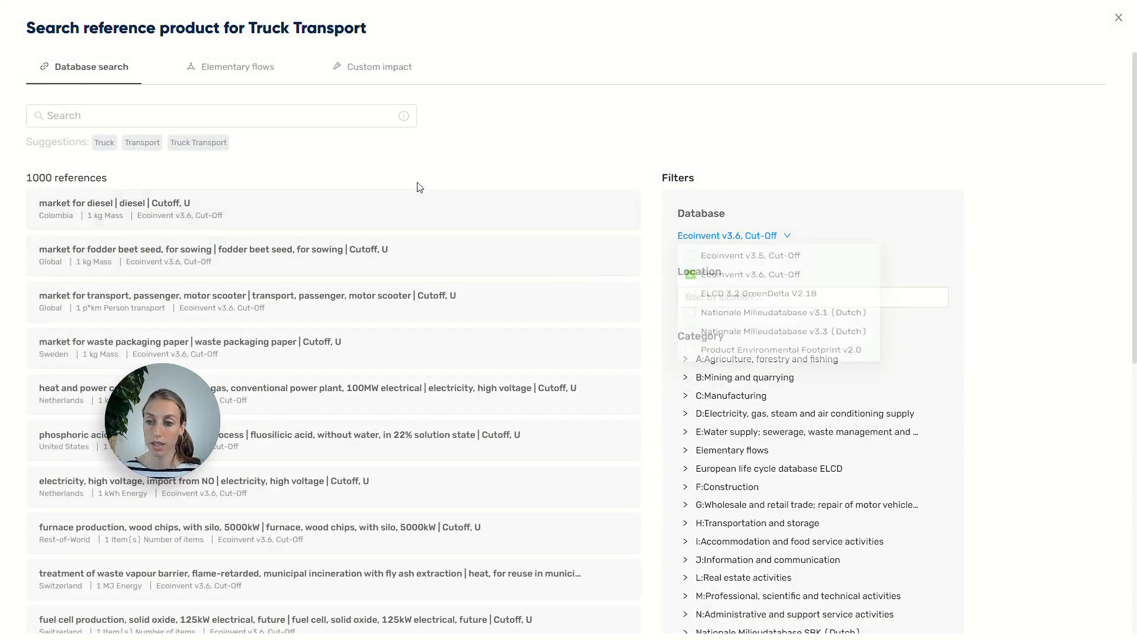
Step: Search the references for truck and lorry freight, trimming the query back to 'transport freight'
left_click(264, 116)
type("transpor")
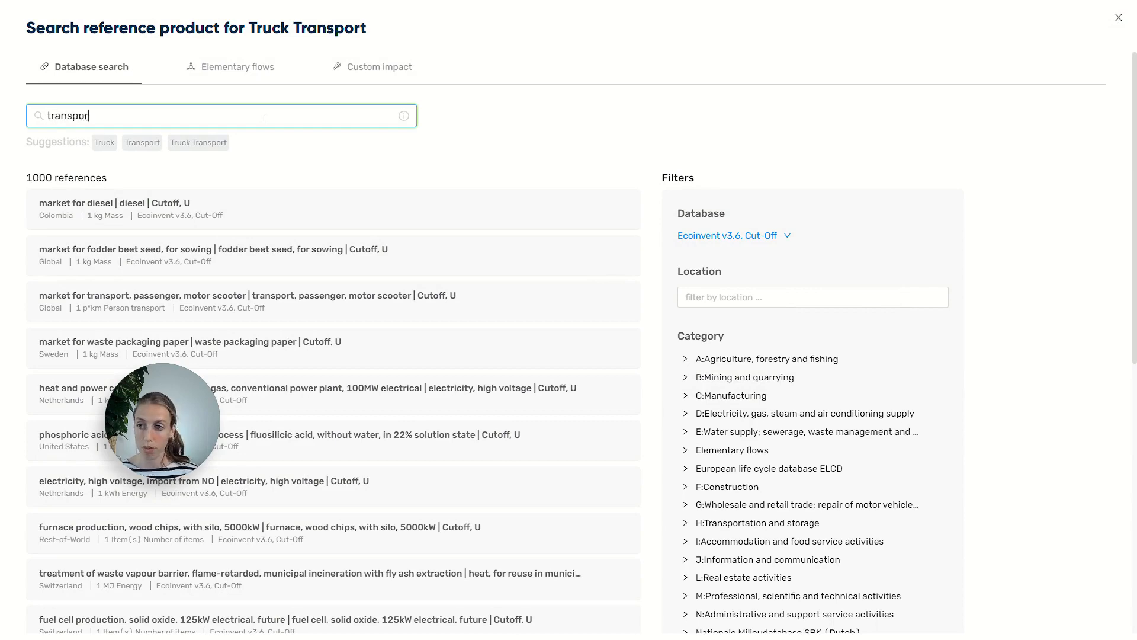
type("t freight truck")
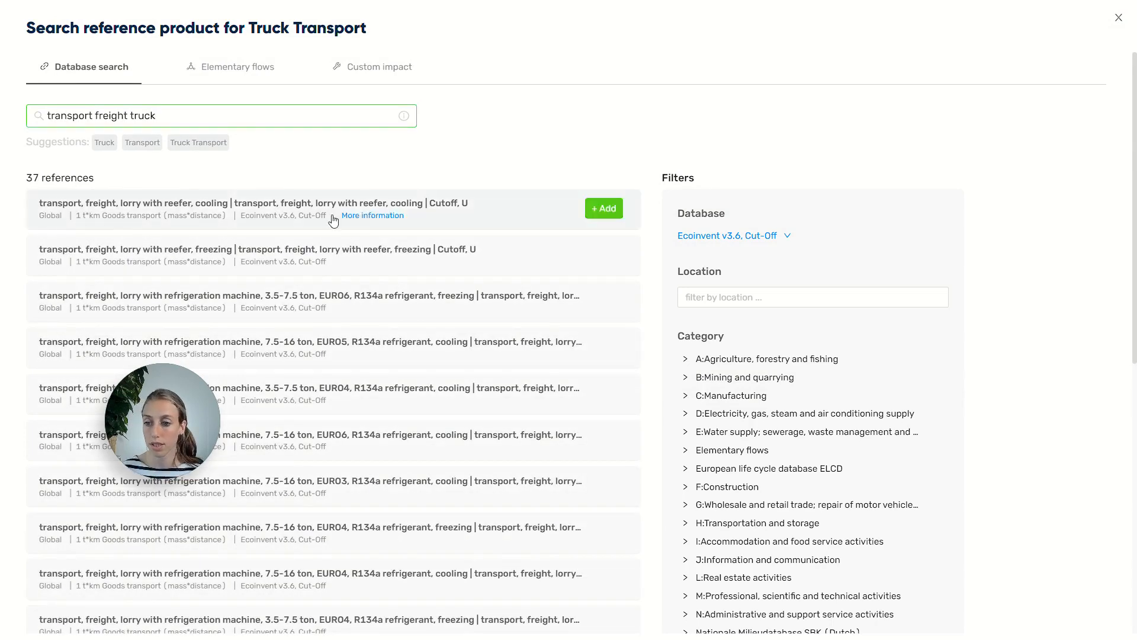
scroll(386, 249, "down", 5)
scroll(389, 251, "up", 5)
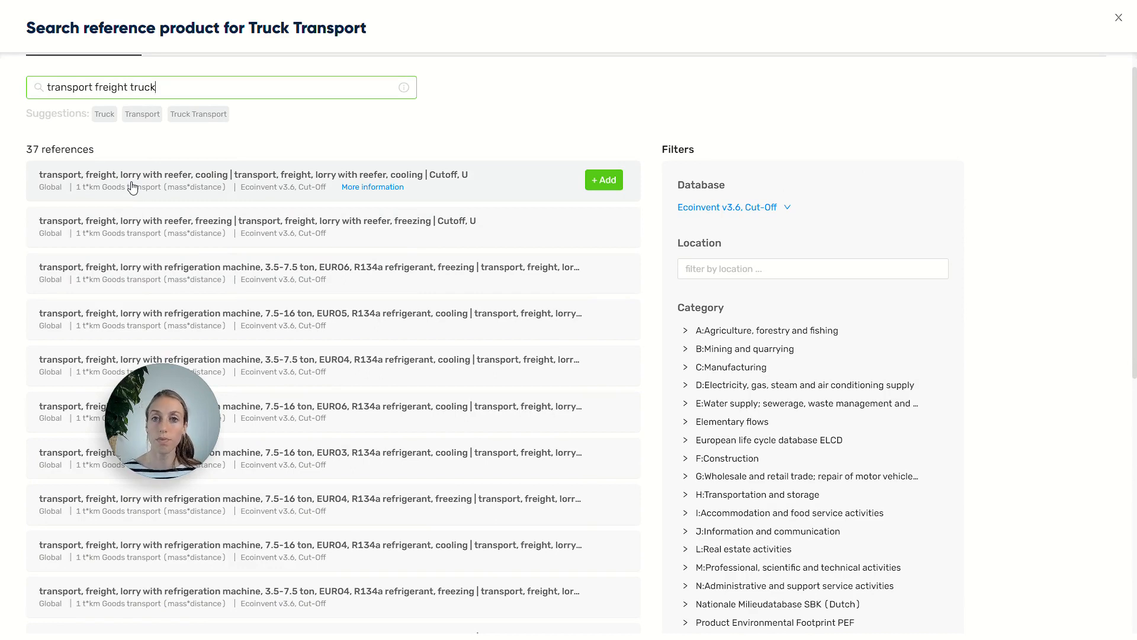
key("BackSpace")
key("BackSpace")
key("BackSpace")
key("BackSpace")
key("BackSpace")
key("BackSpace")
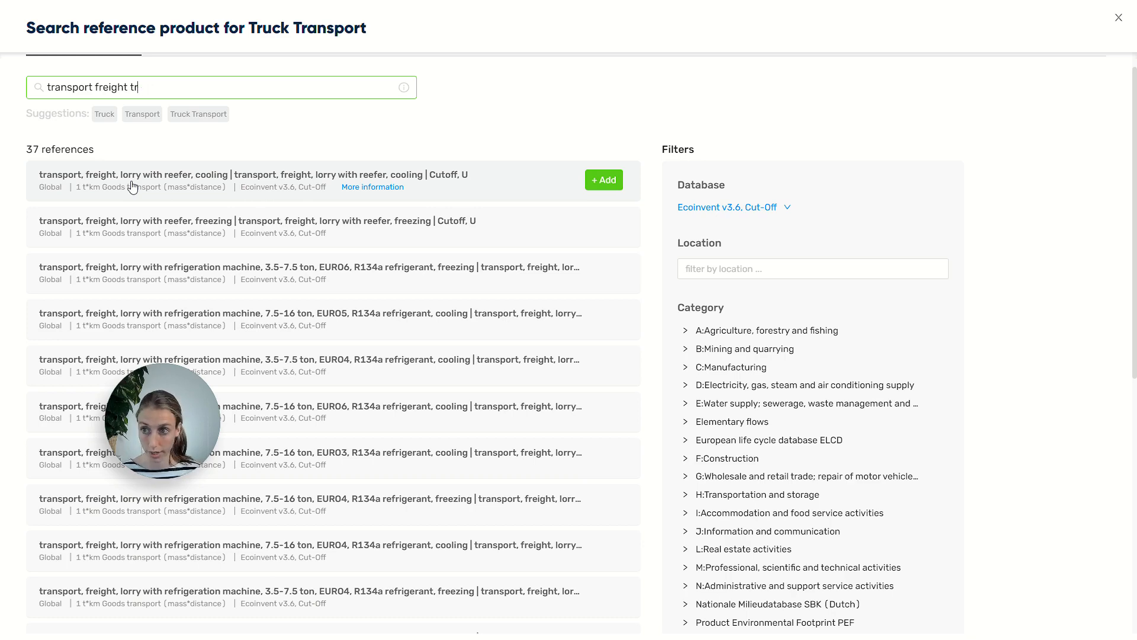
type("y")
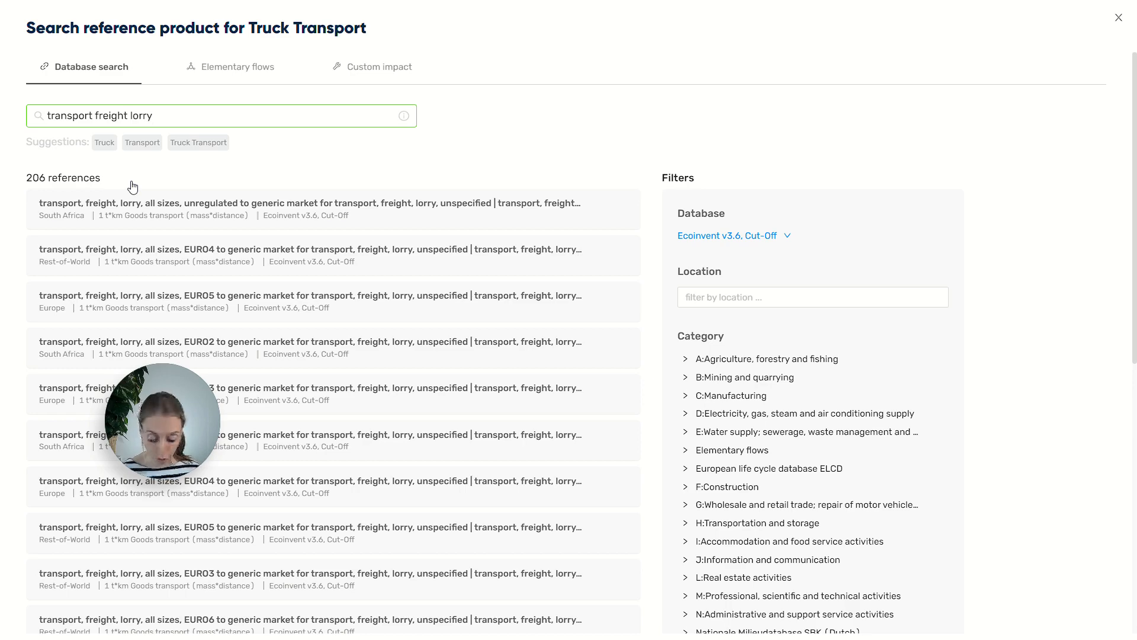
key("BackSpace")
key("BackSpace")
key("BackSpace")
key("BackSpace")
key("BackSpace")
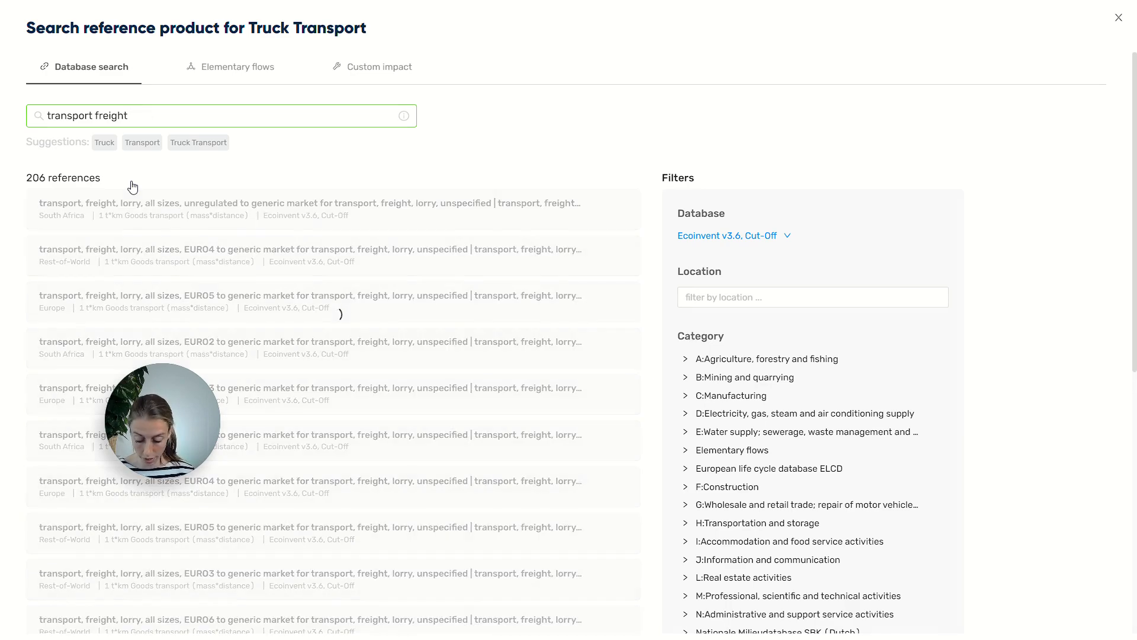
Step: Search 'lorry market unspecified', filter Location to global, and add the lorry market group reference
type("lorry market")
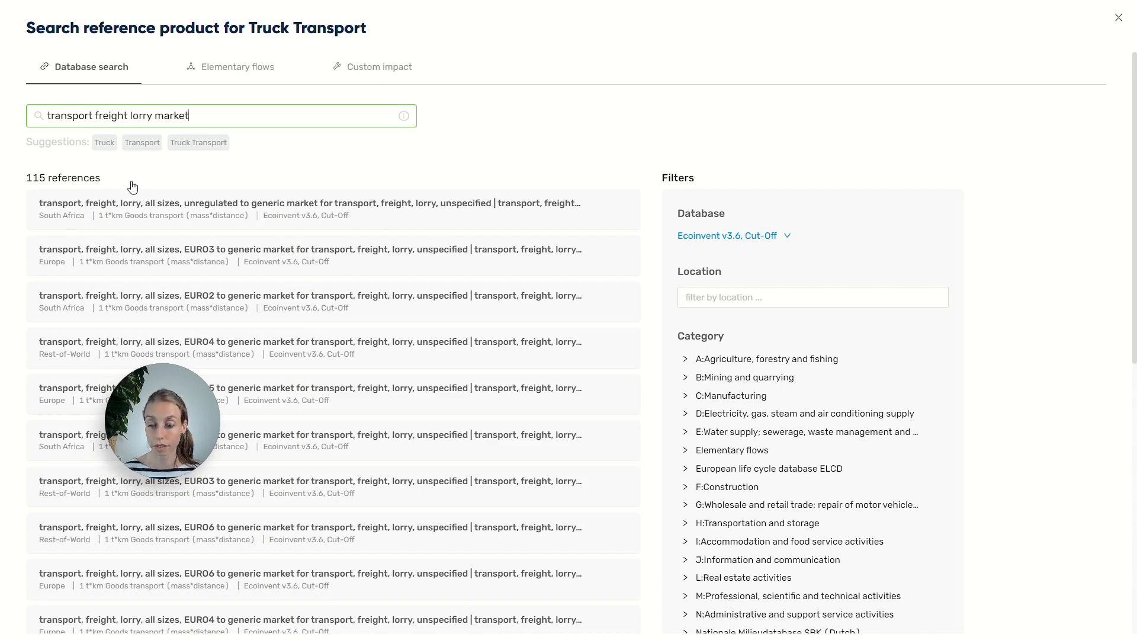
type("unspecified")
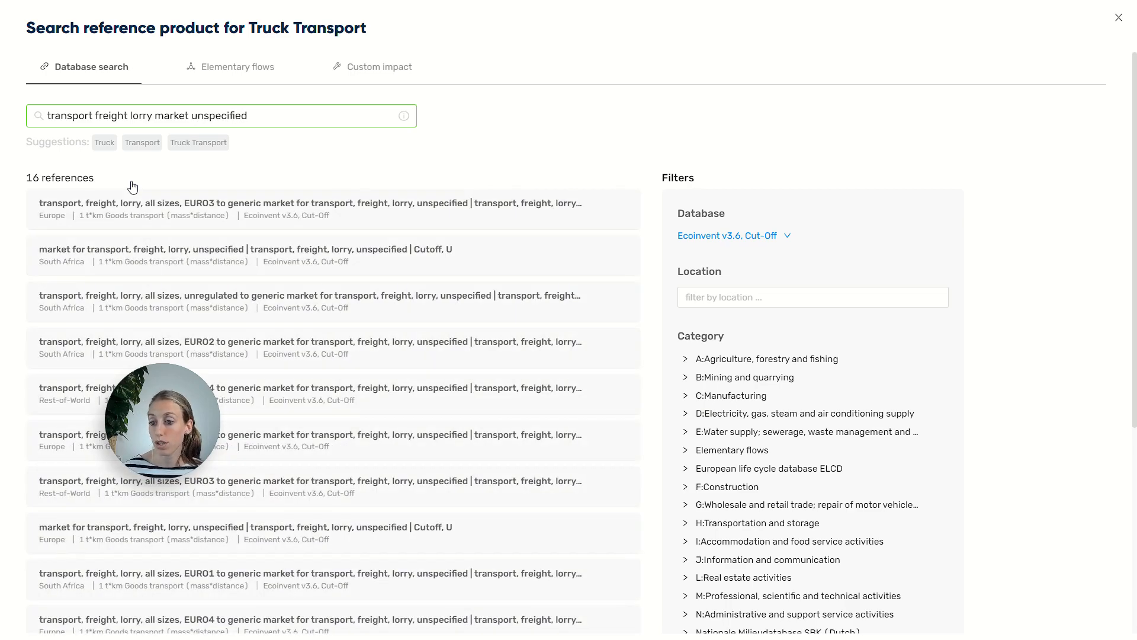
mouse_move(147, 257)
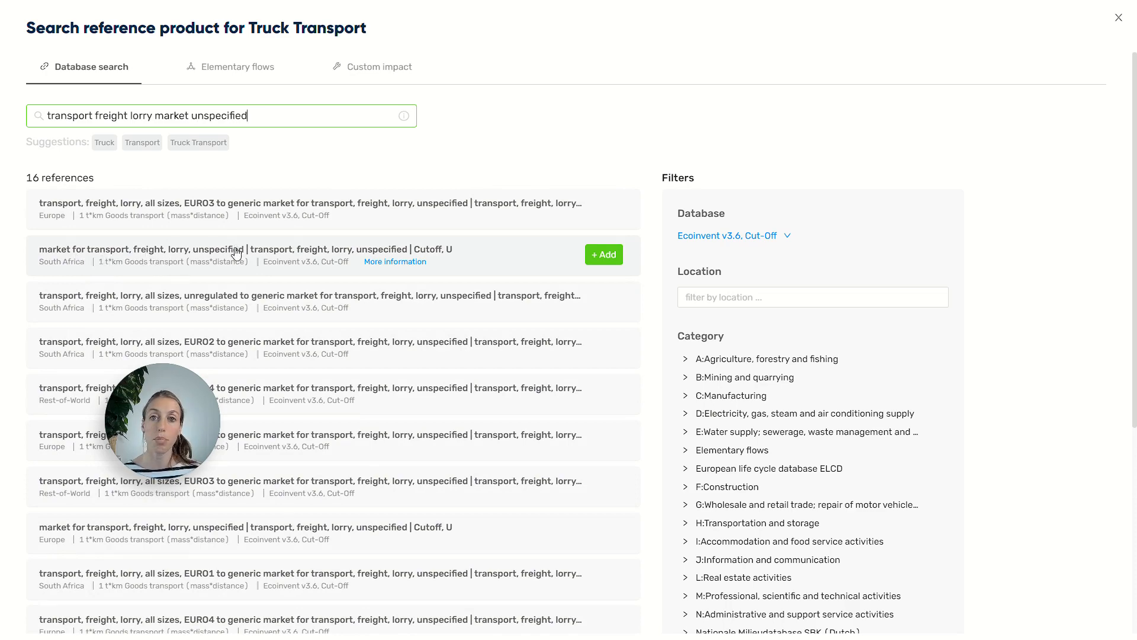
scroll(257, 259, "down", 5)
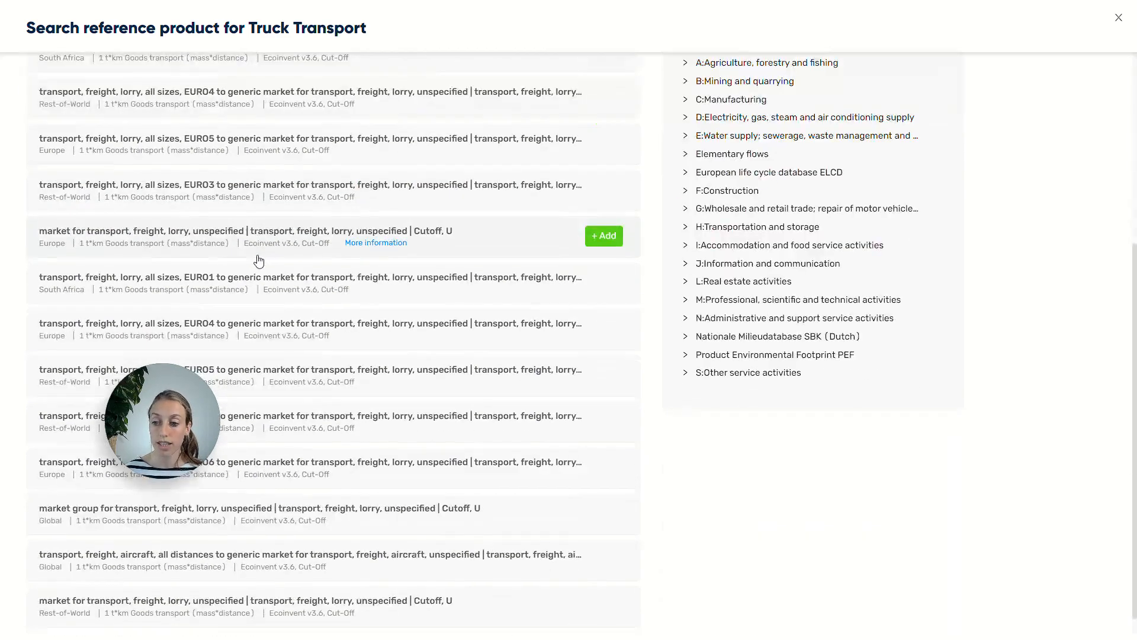
scroll(256, 258, "up", 2)
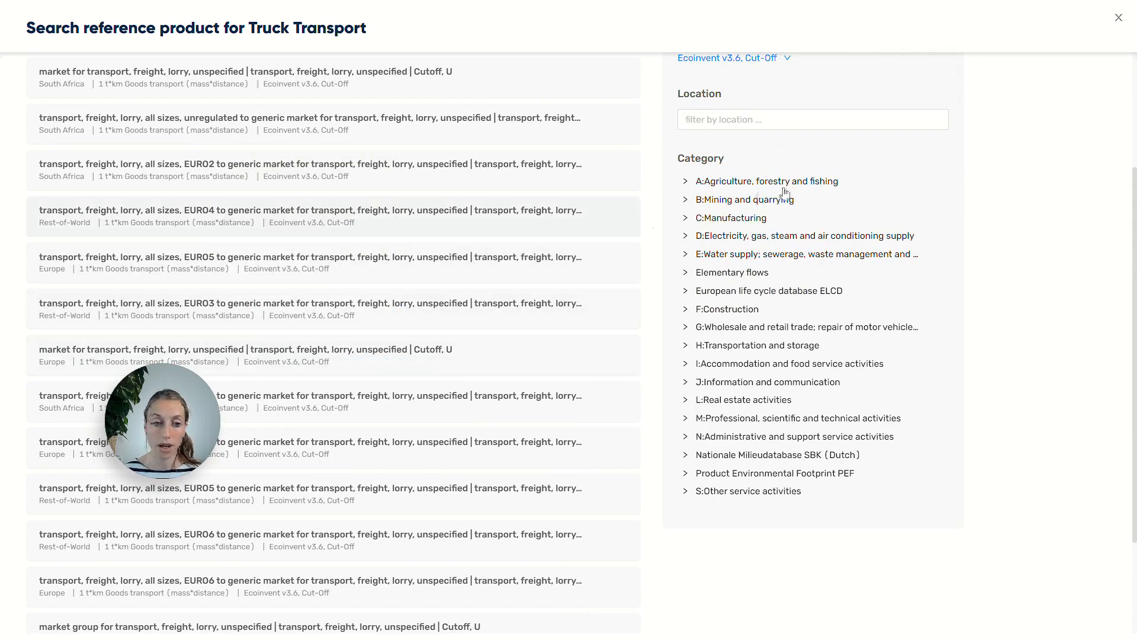
left_click(770, 122)
type("global")
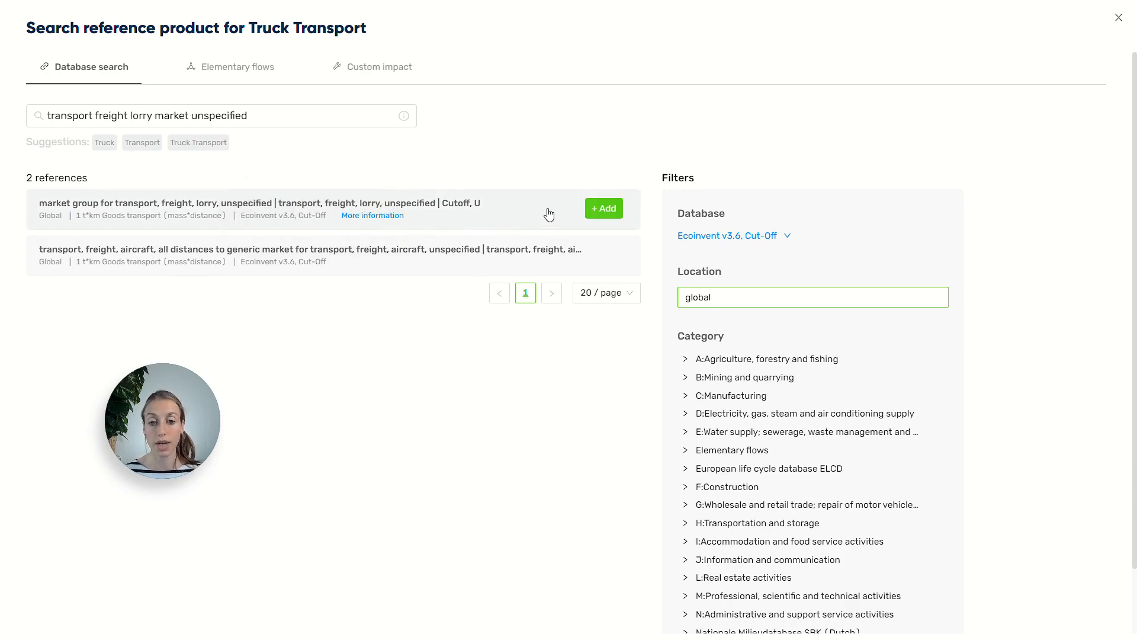
left_click(605, 213)
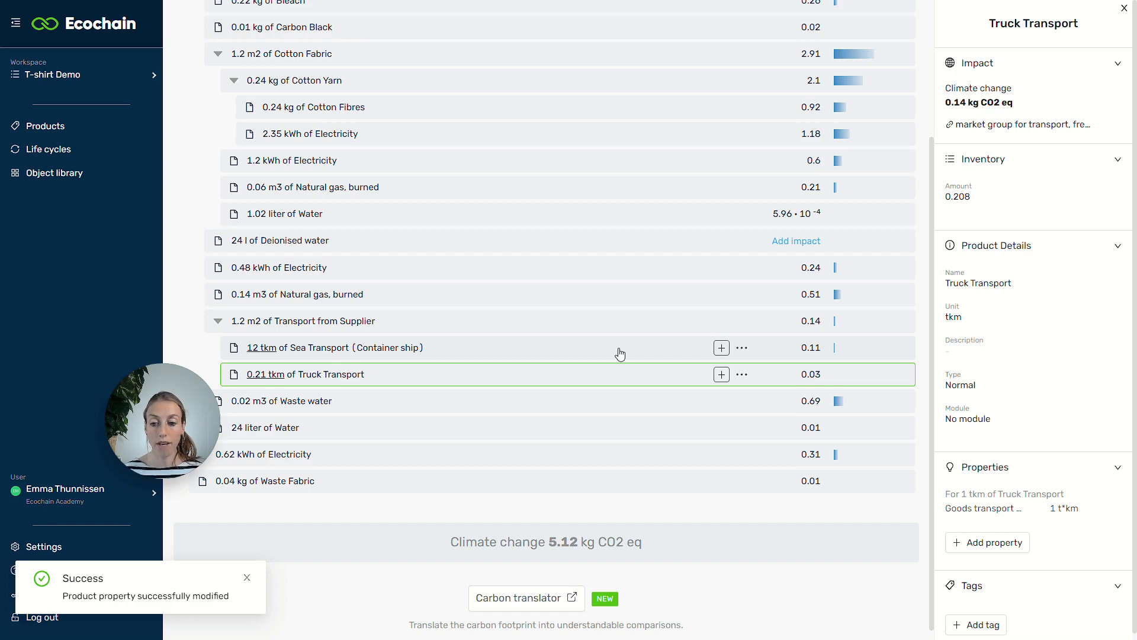